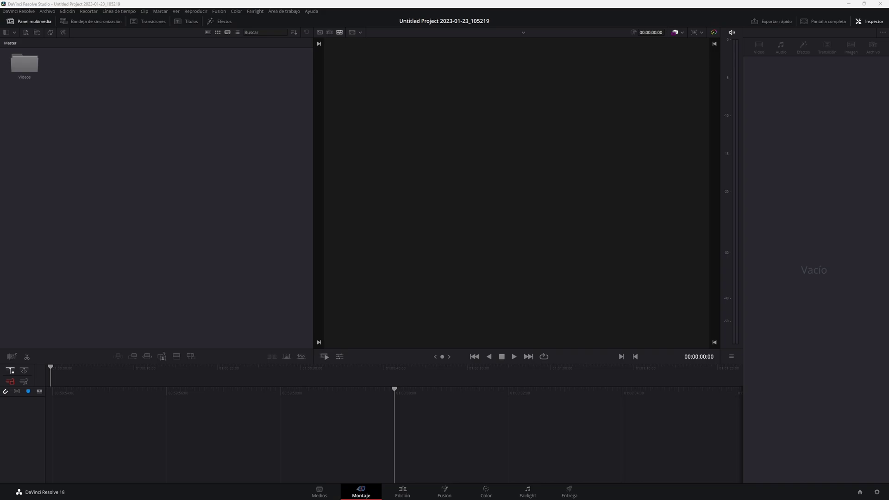
Open the empty Videos folder in the Media Pool.
double_click(34, 67)
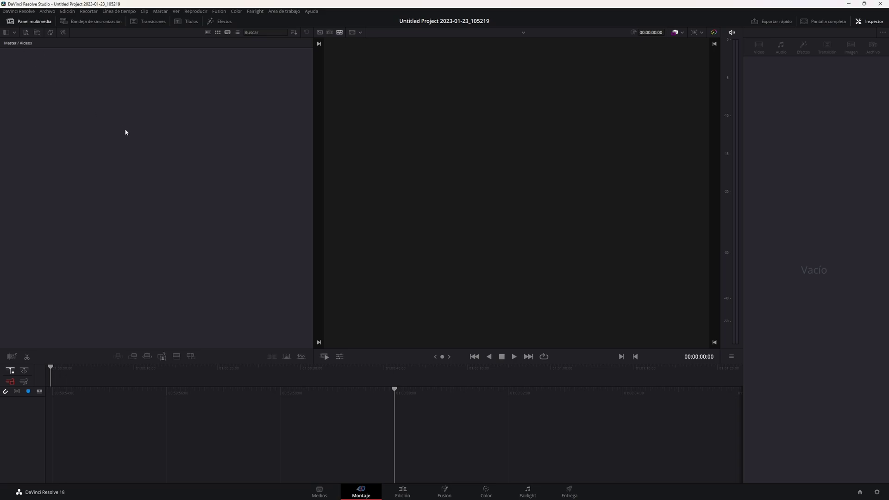
Import plano01.mov and plano02.mov (1920x1080, 24 fps) into the Videos bin.
key("ctrl+i")
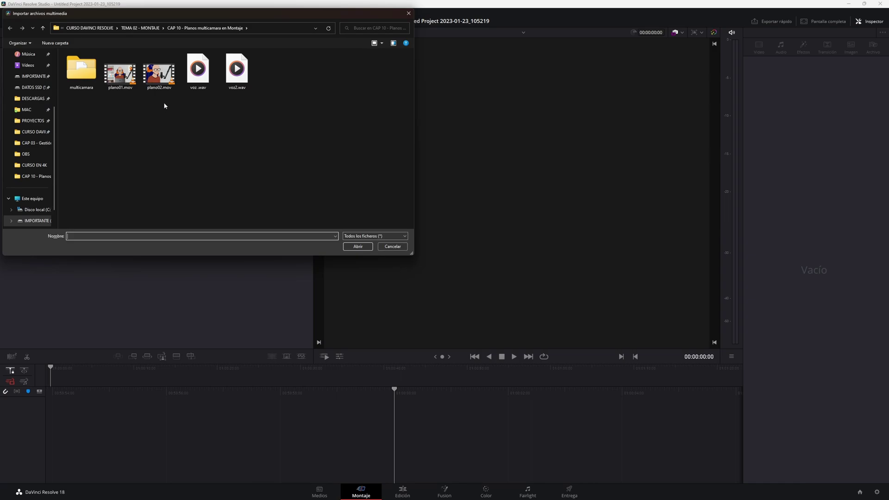
left_click_drag(165, 105, 109, 56)
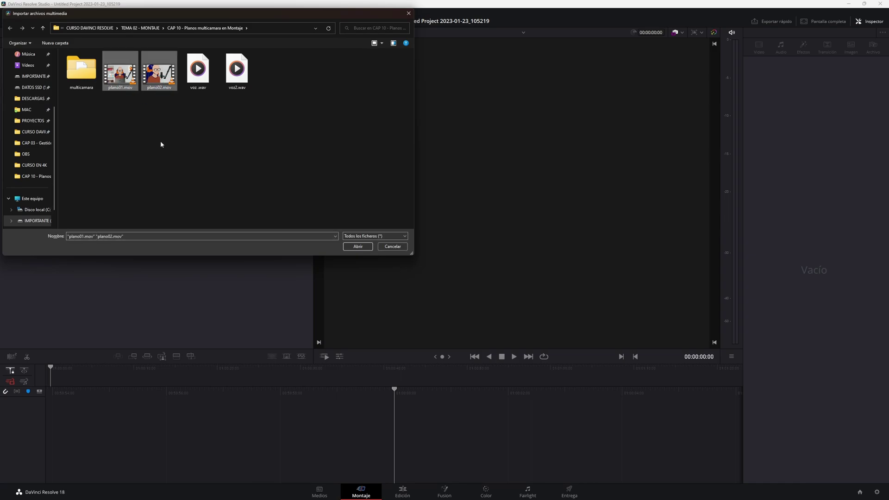
left_click(357, 246)
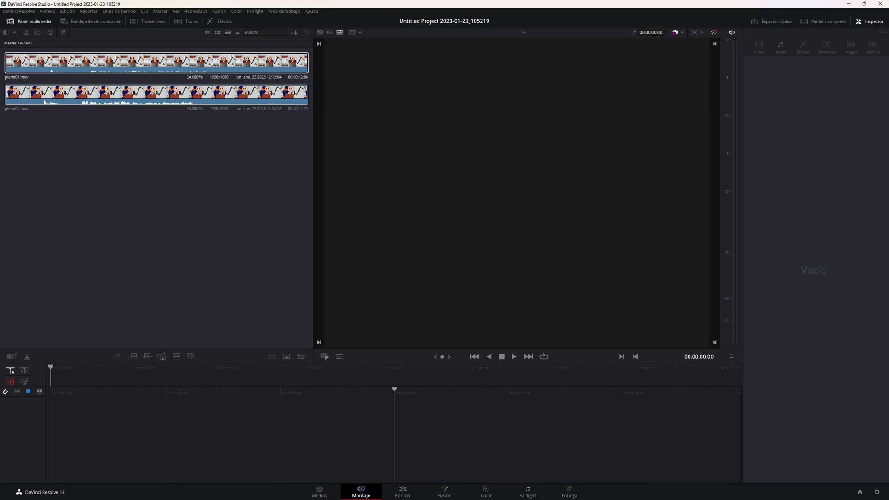
Switch the Media Pool to thumbnail view and hide the Inspector.
left_click(217, 32)
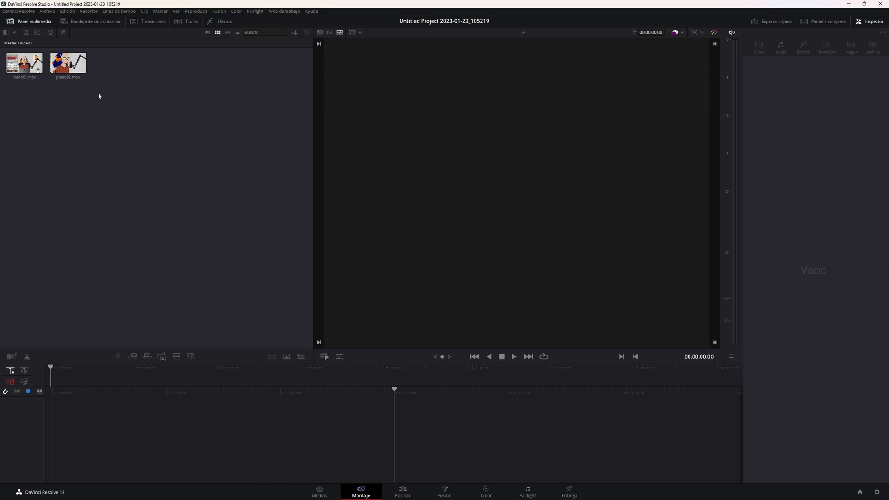
left_click(229, 32)
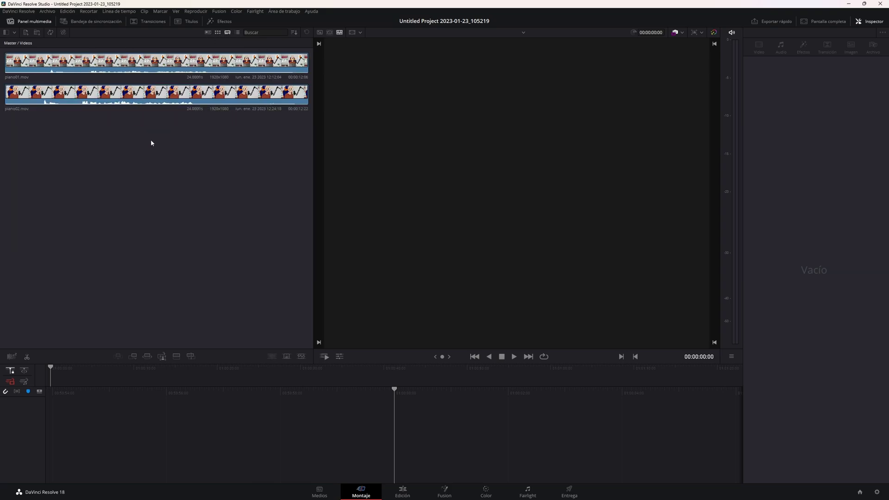
left_click(218, 33)
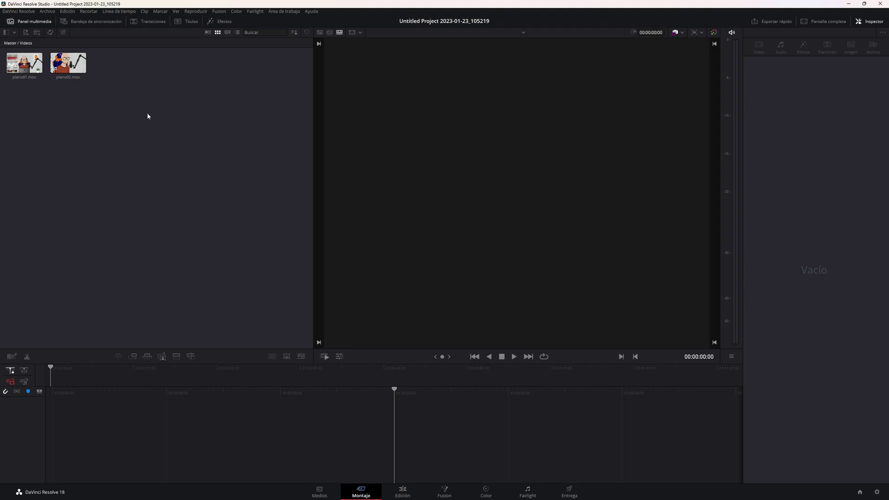
key("ctrl+9")
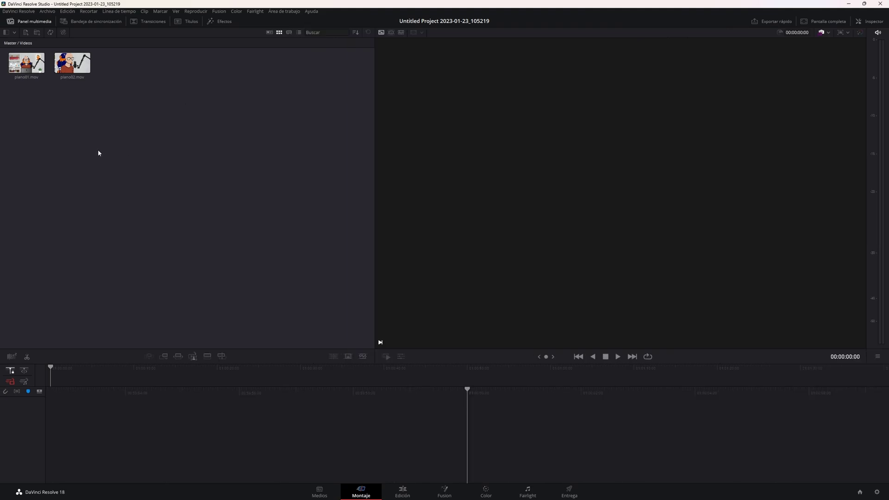
Load plano01.mov into the source viewer.
left_click(15, 81)
left_click(28, 71)
left_click(7, 69)
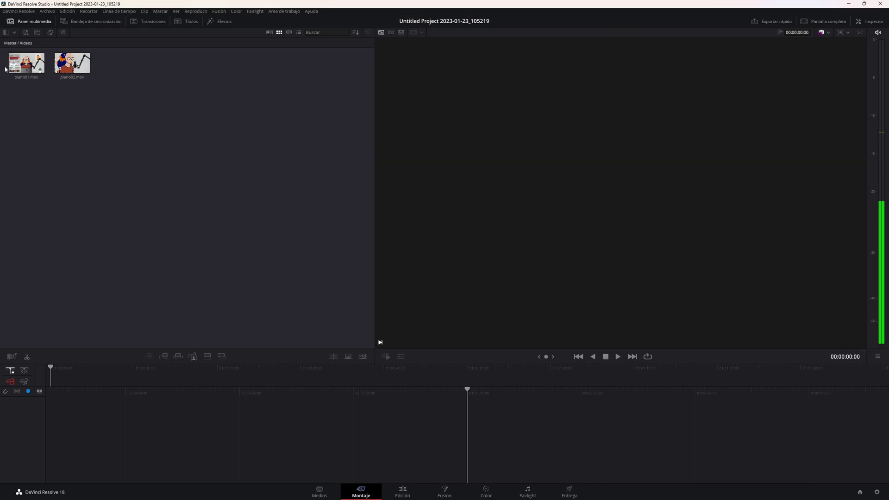
left_click(19, 65)
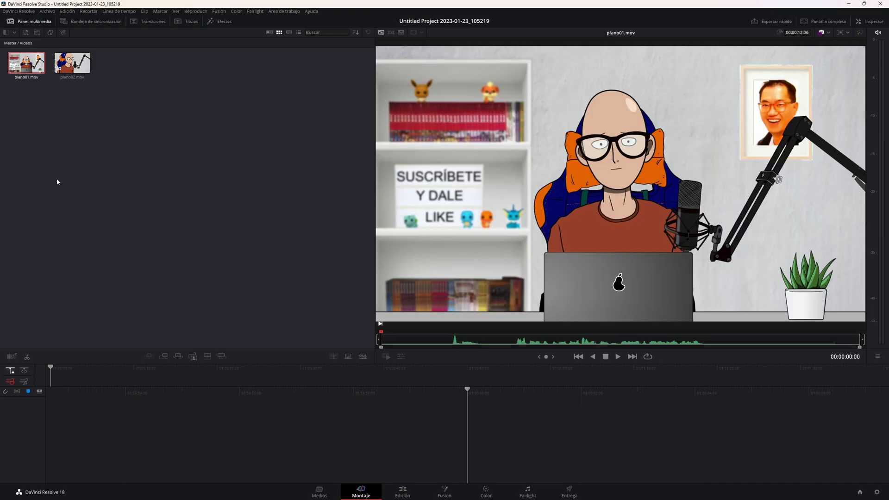
Enter Shot metadata A for plano01.mov and B for plano02.mov in the Inspector's File tab.
left_click(868, 24)
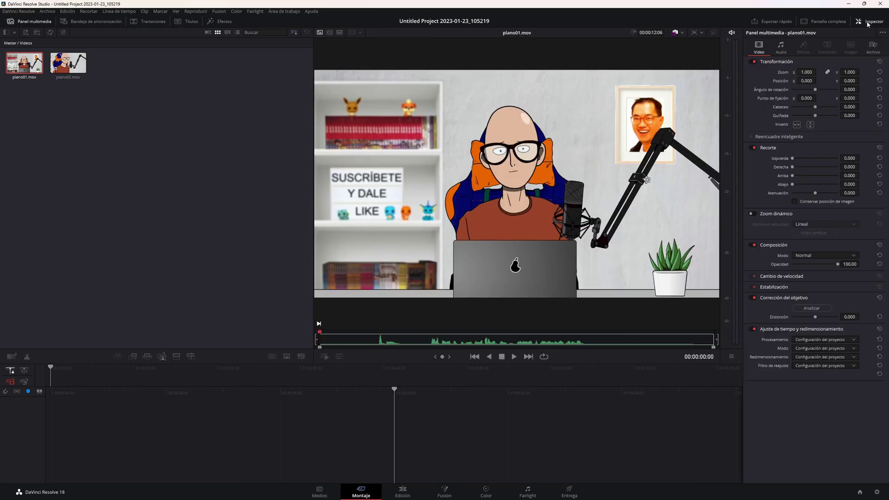
left_click(871, 51)
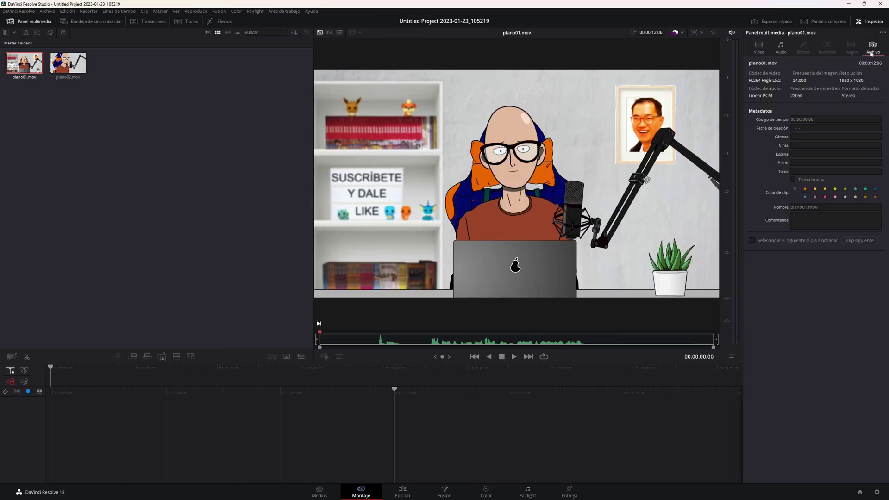
left_click(793, 162)
type("A")
left_click(74, 70)
left_click(799, 163)
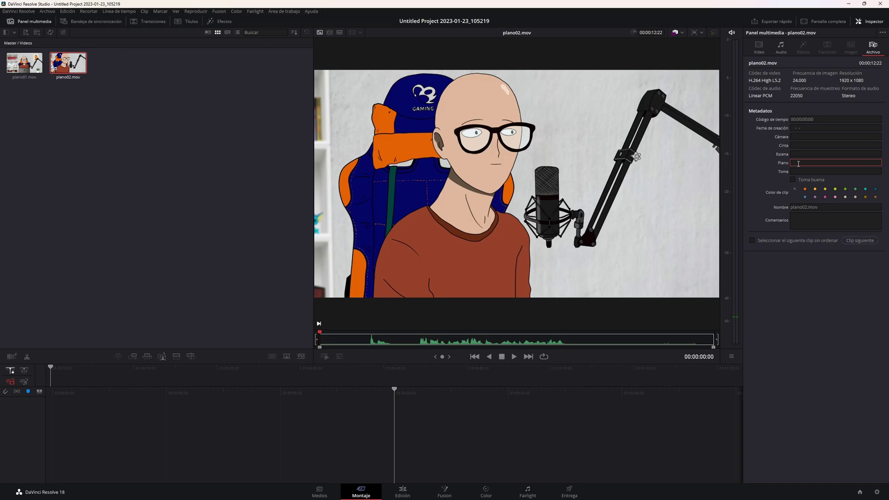
type("B")
Recheck plano01.mov's metadata, then select both camera clips.
left_click(13, 65)
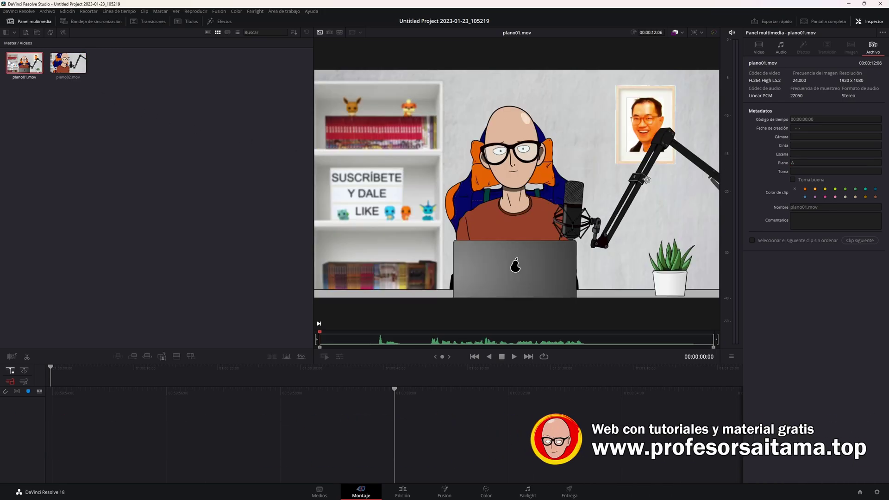
left_click(77, 161)
left_click_drag(157, 112, 13, 56)
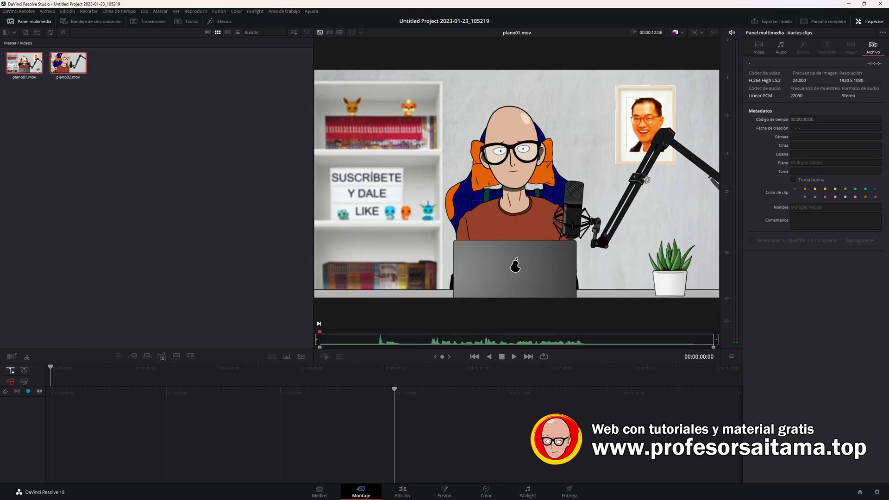
Open Sync Clips for both clips, play the preview, then scrub it back to the start.
left_click(51, 33)
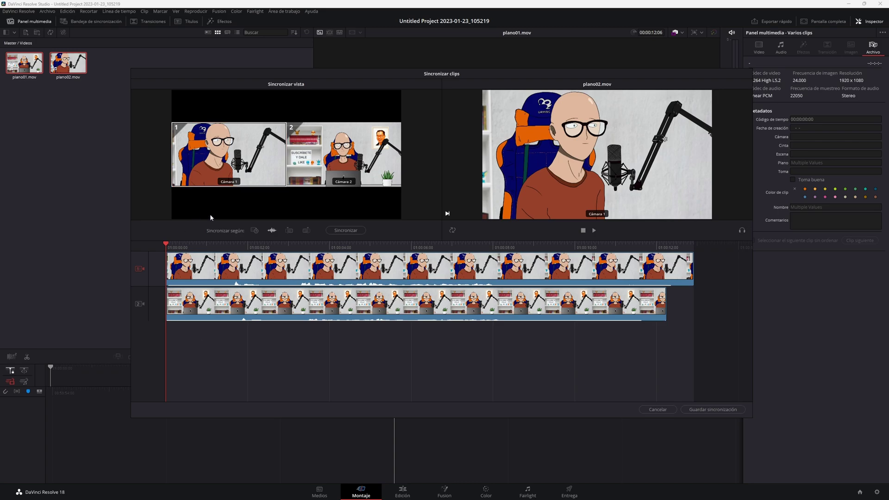
left_click(595, 231)
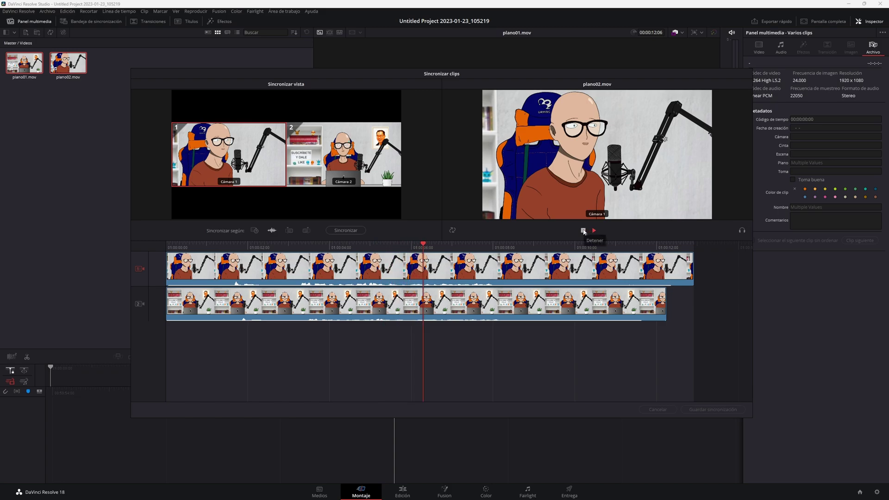
left_click(583, 231)
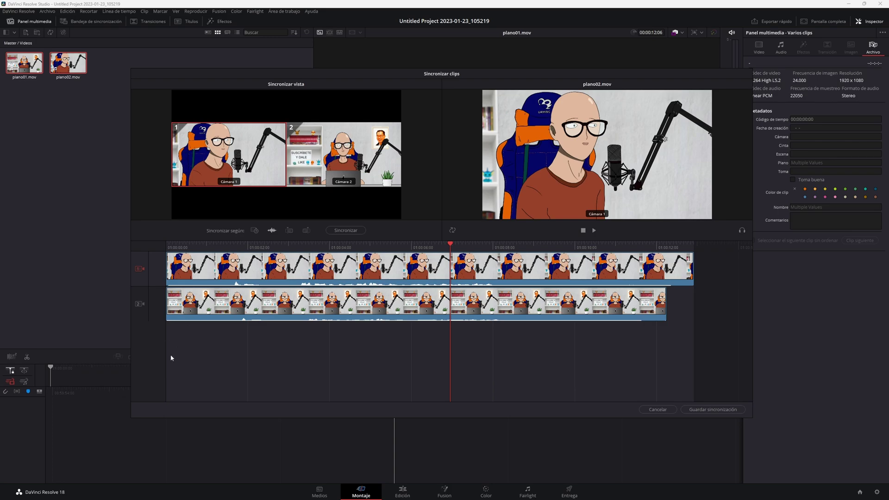
left_click(226, 245)
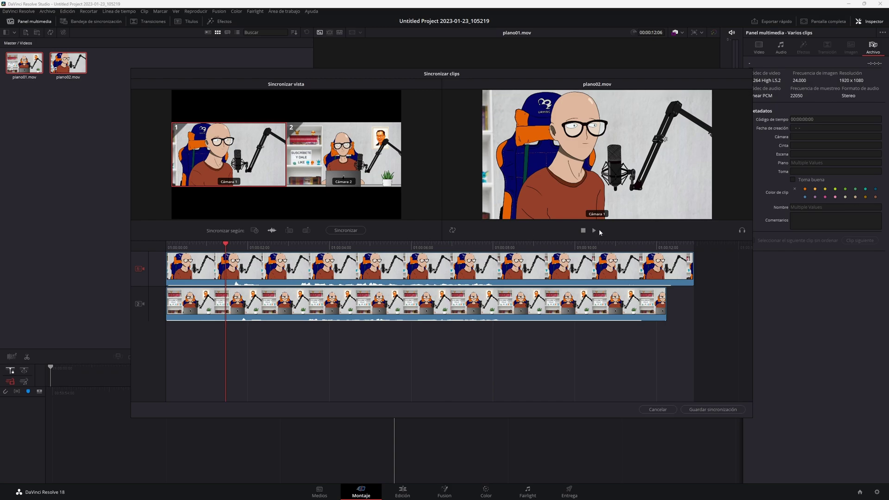
left_click(595, 231)
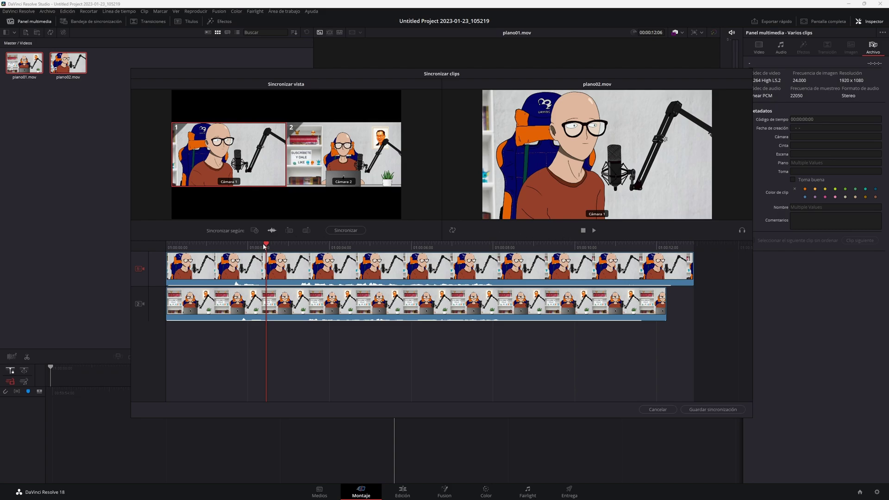
left_click_drag(264, 245, 162, 244)
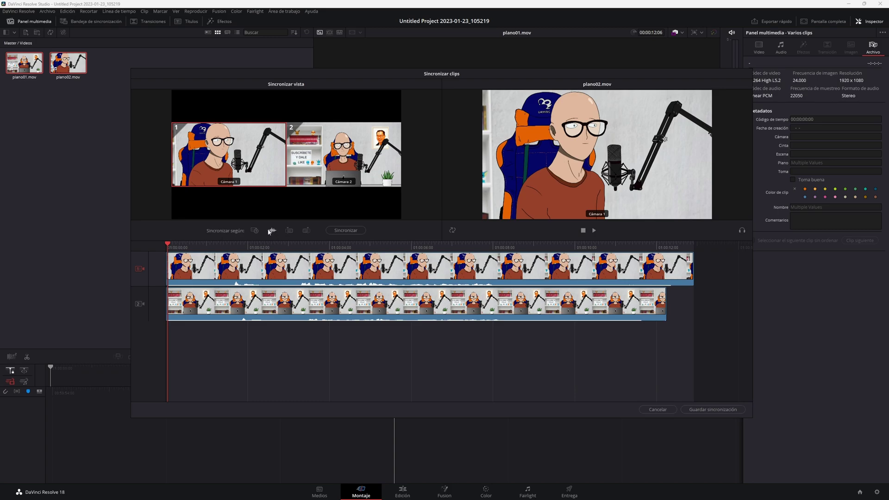
Sync the two angles by audio waveform, play back to check, and close the window.
left_click(271, 230)
left_click(336, 231)
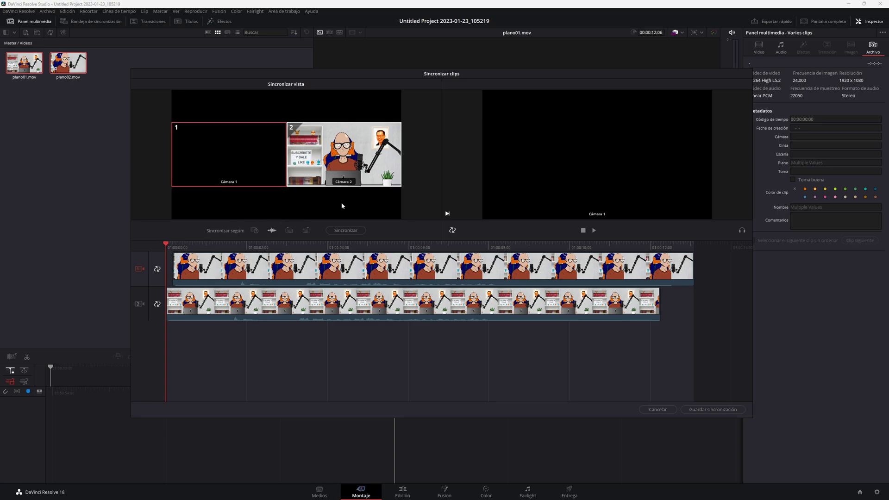
left_click(595, 231)
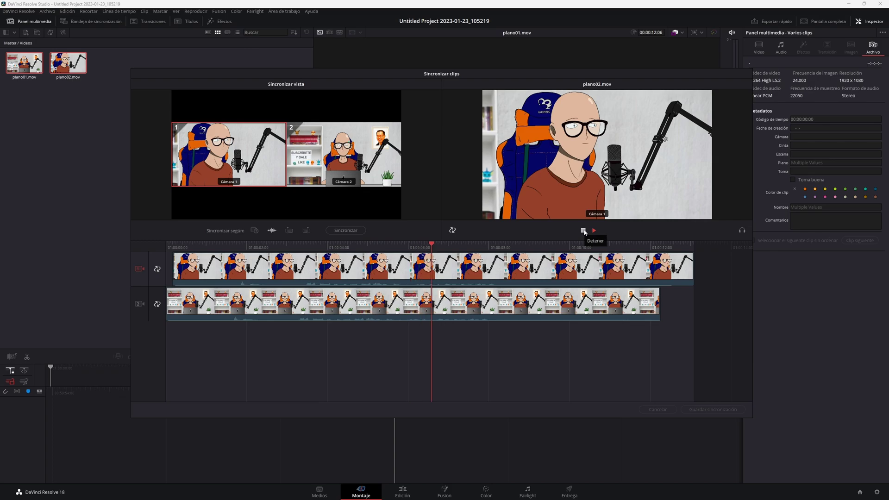
left_click(583, 231)
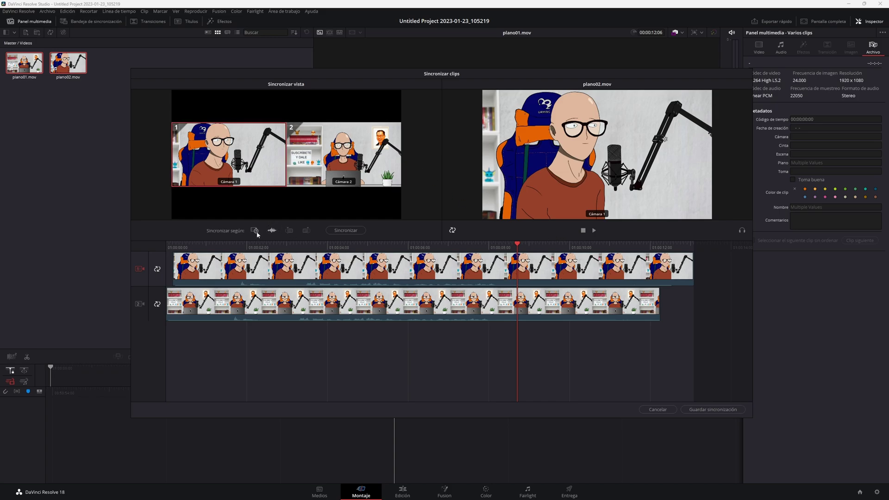
left_click(271, 231)
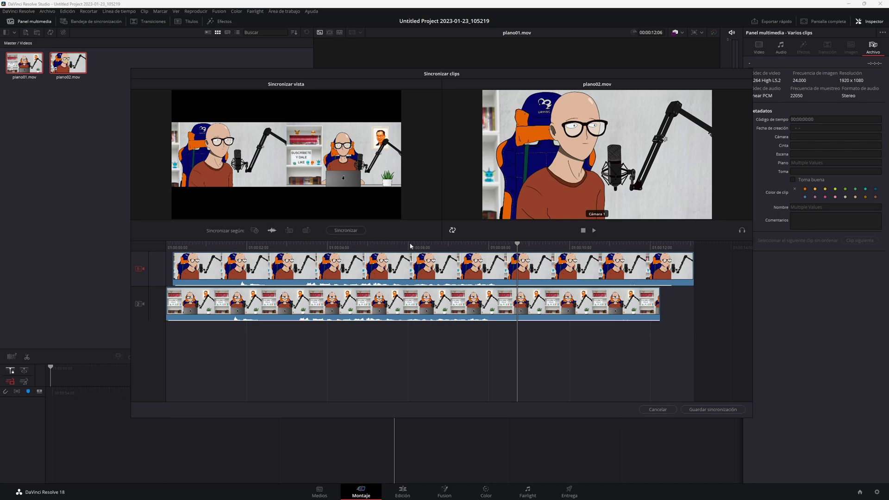
left_click(649, 409)
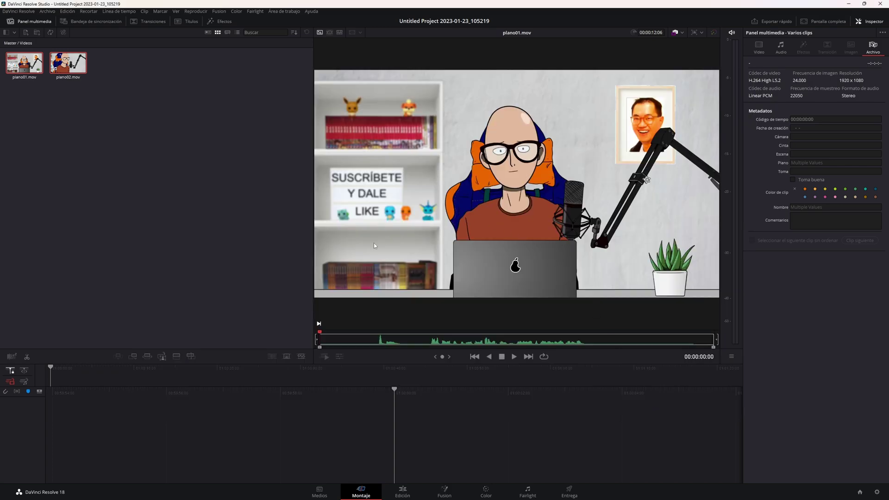
Set an In point on plano01.mov at 00:00:01:20.
left_click_drag(321, 336, 377, 335)
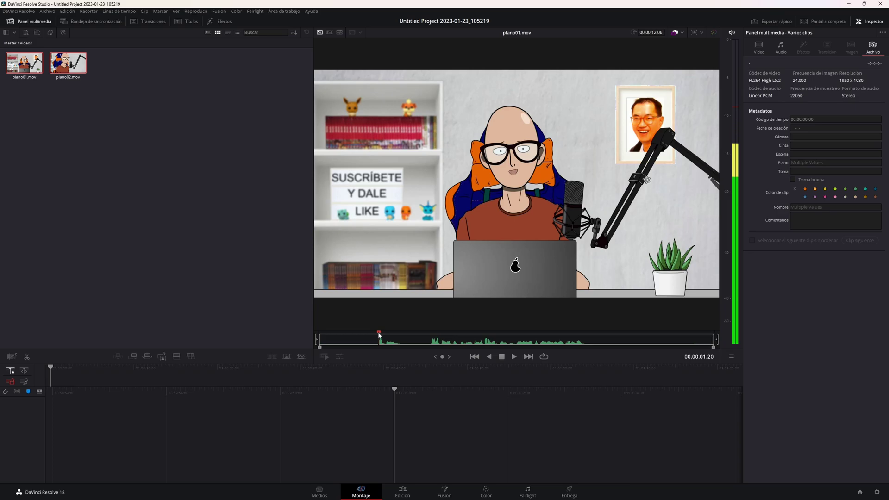
left_click_drag(439, 357, 442, 356)
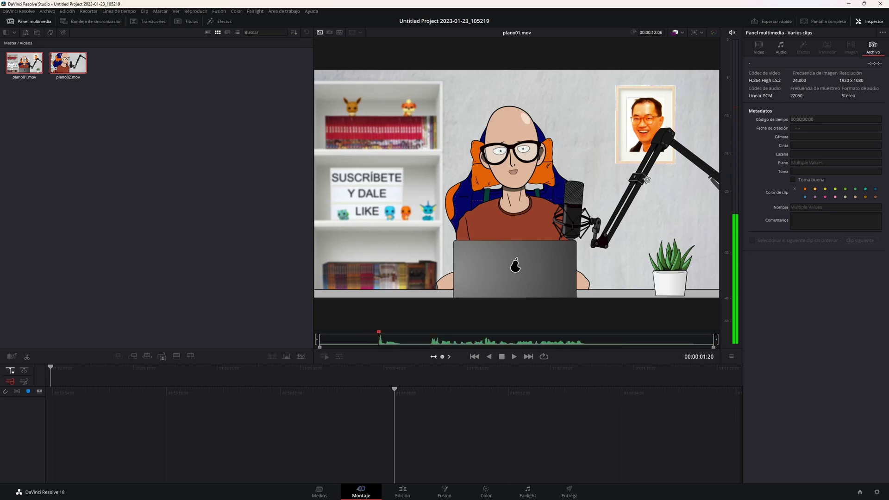
key("i")
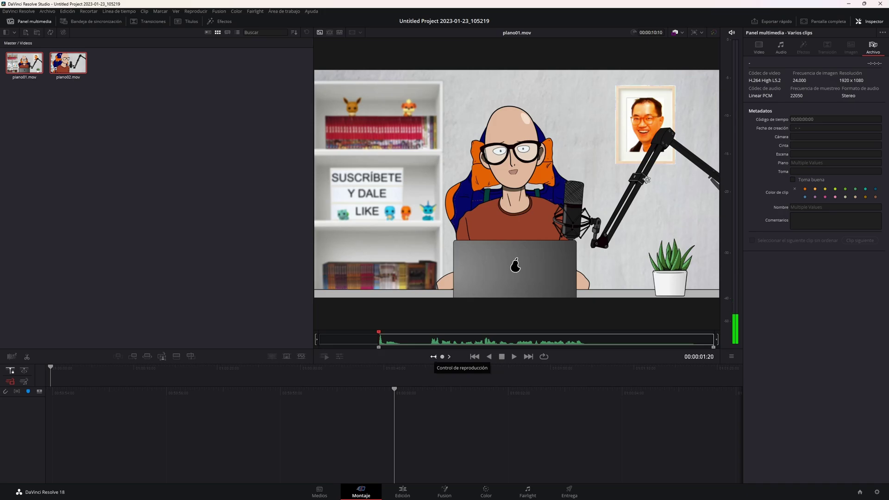
Set an In point on plano02.mov near 1:15, then select both clips.
left_click(68, 63)
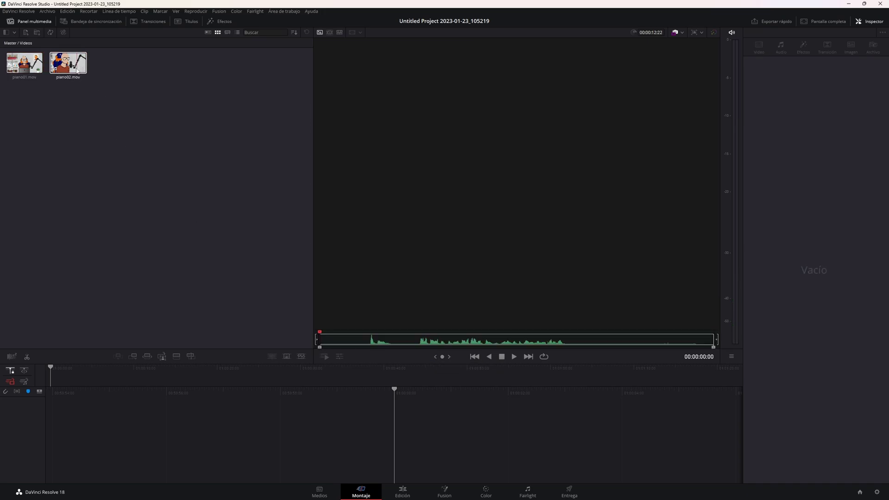
left_click_drag(362, 336, 370, 337)
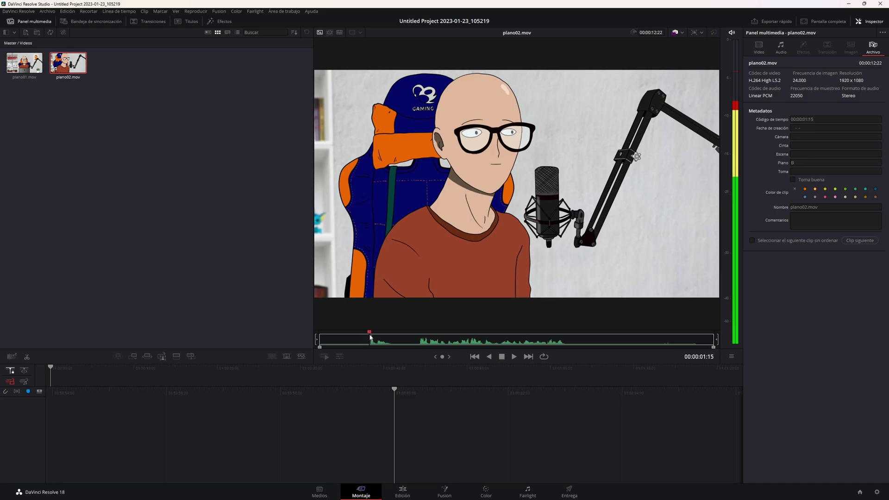
key("i")
left_click(159, 195)
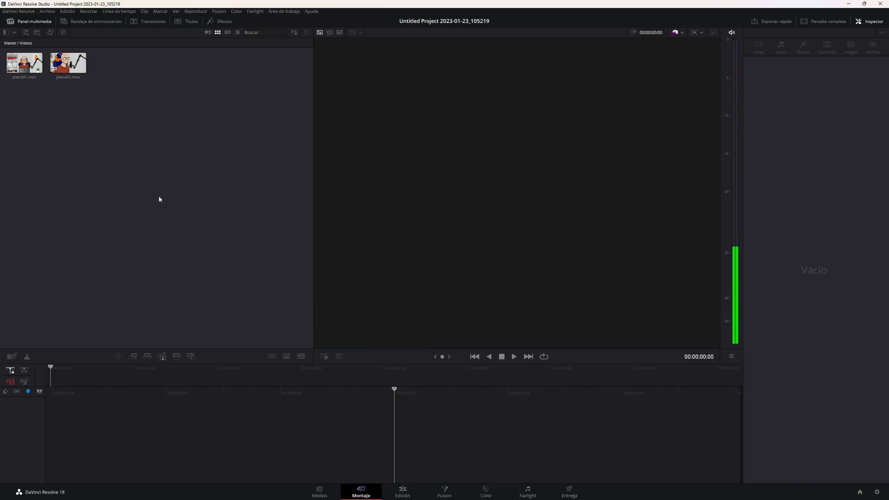
left_click_drag(123, 88, 22, 54)
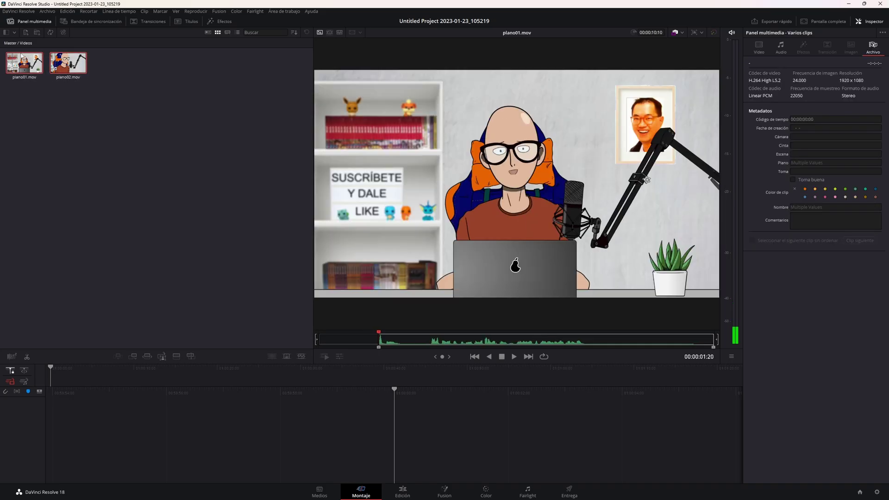
Re-sync plano01.mov and plano02.mov with a changed sync mode and save the sync.
left_click(51, 32)
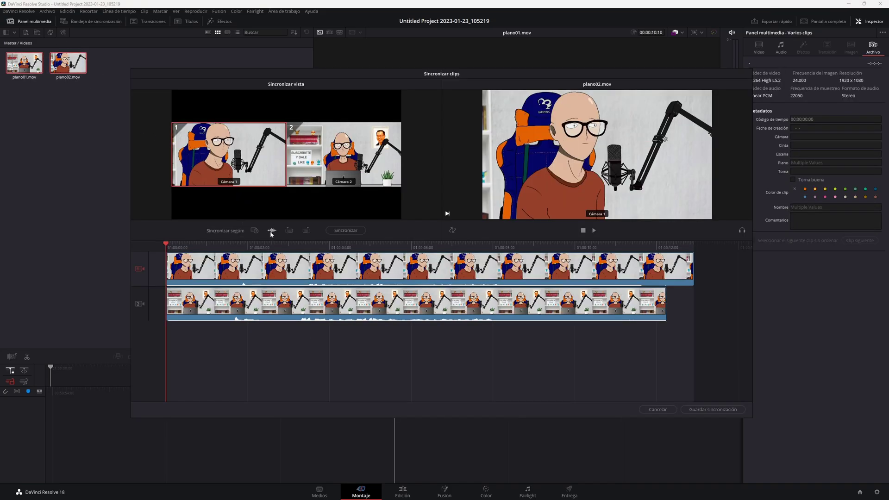
left_click(289, 231)
left_click(346, 230)
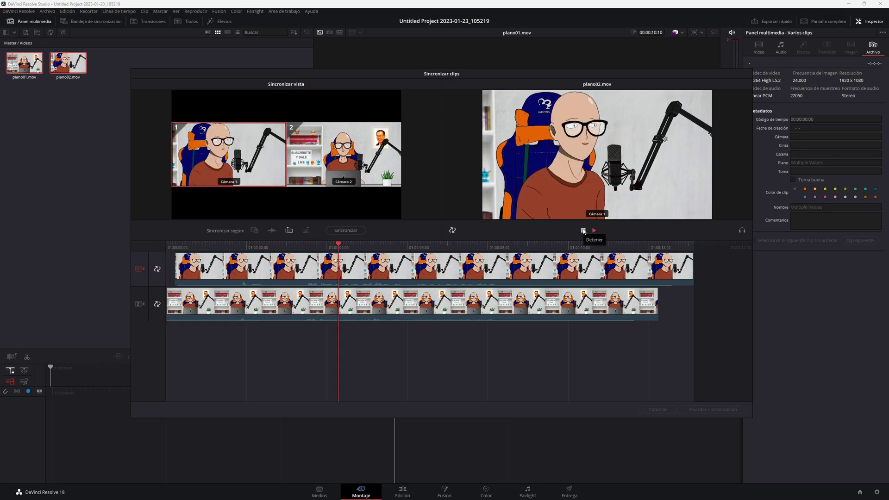
left_click(583, 231)
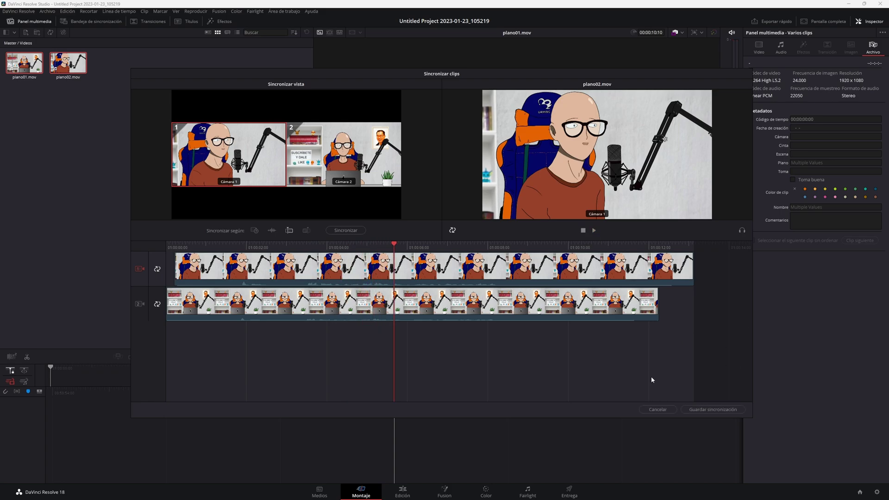
left_click(701, 410)
left_click(35, 82)
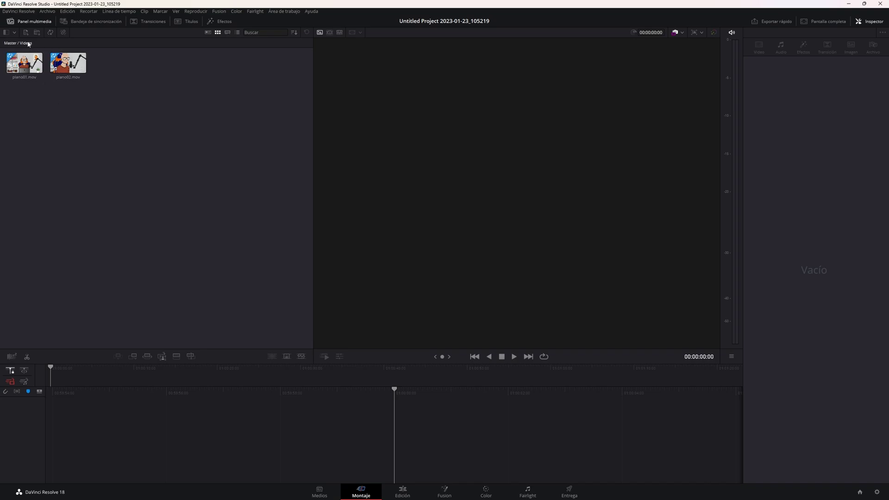
Drag plano01.mov to the timeline to create Timeline 1 and enlarge the timeline area.
left_click(10, 61)
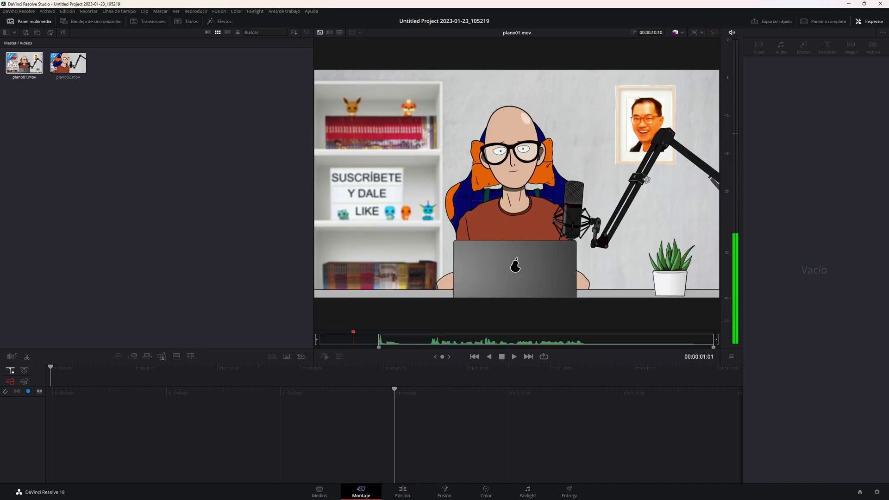
left_click(81, 115)
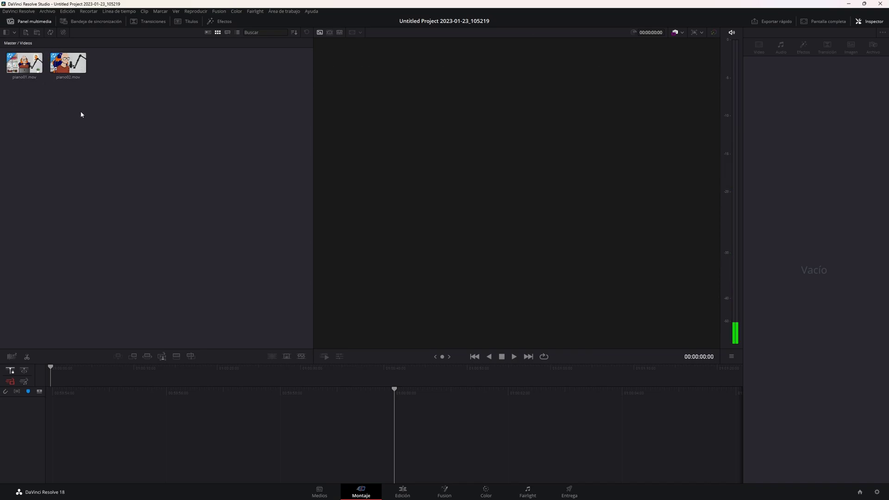
left_click(25, 63)
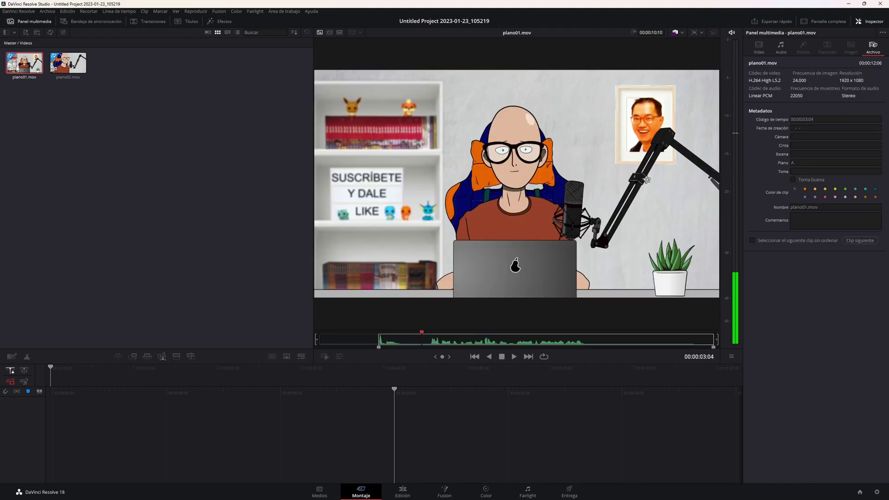
mouse_move(24, 62)
left_mouse_down()
mouse_move(354, 420)
mouse_move(389, 420)
left_mouse_up()
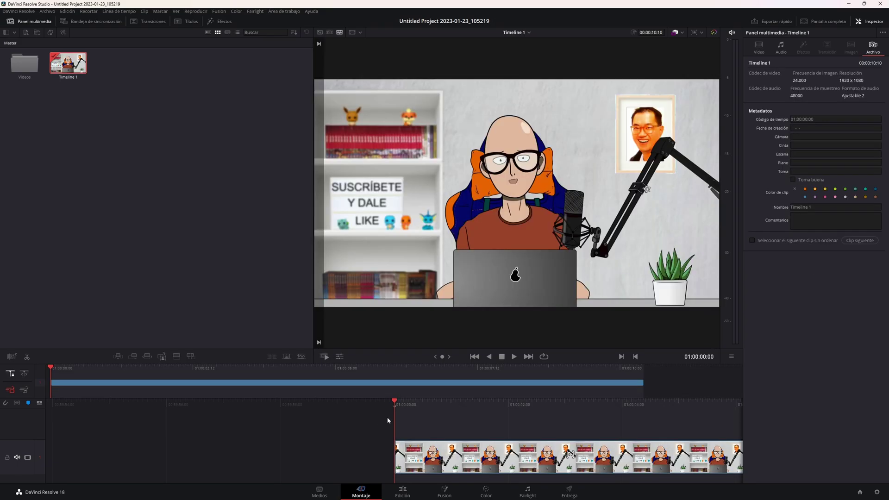
left_click_drag(365, 364, 366, 343)
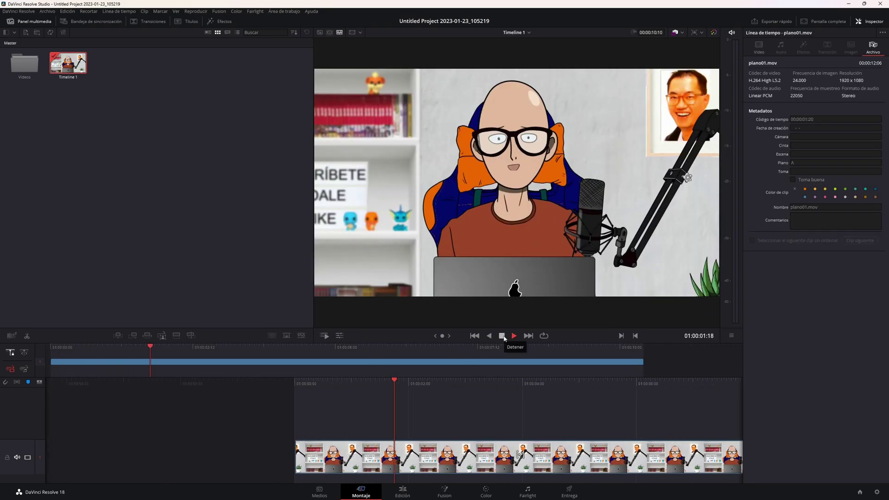
Undo the timeline, then place plano01.mov on a new Timeline 1.
key("ctrl+z")
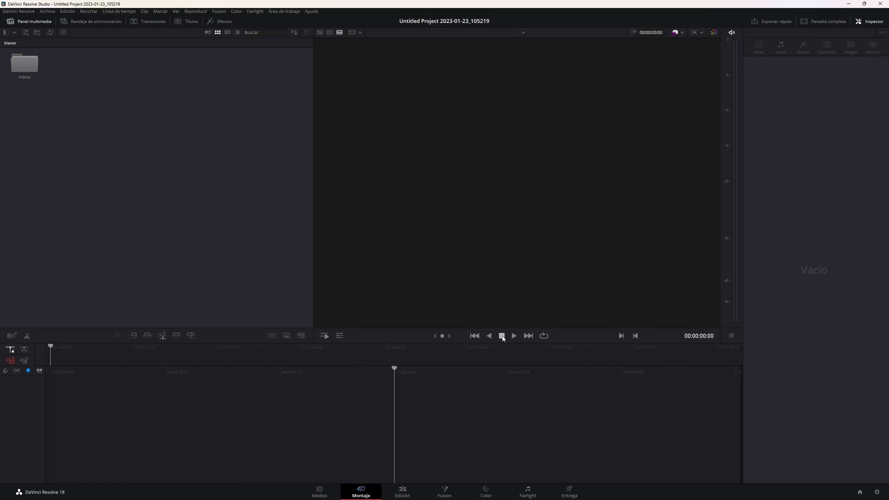
left_click(22, 67)
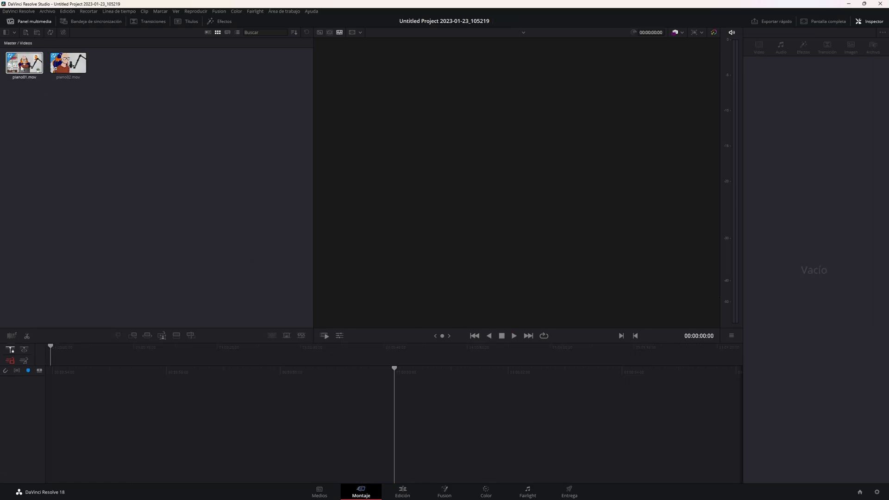
left_click(11, 366)
left_click_drag(23, 67, 396, 400)
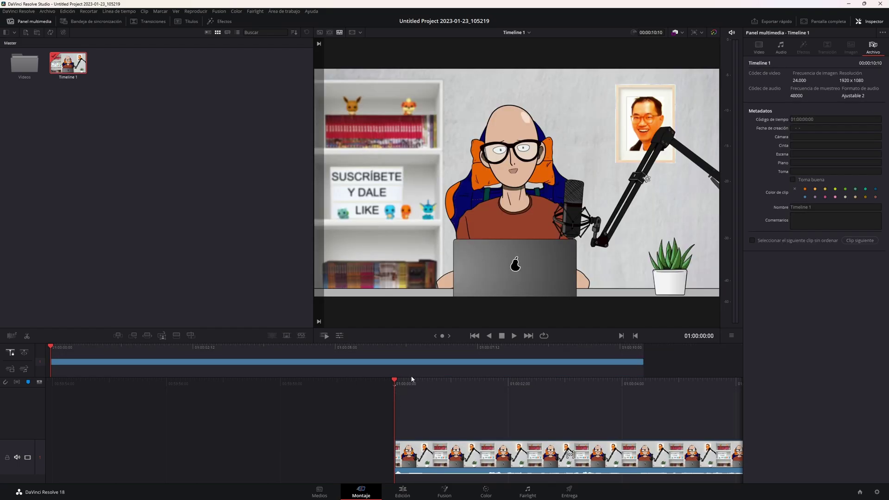
Play back Timeline 1, then show the Sync Bin with Cámara 1 and Cámara 2.
left_click(514, 338)
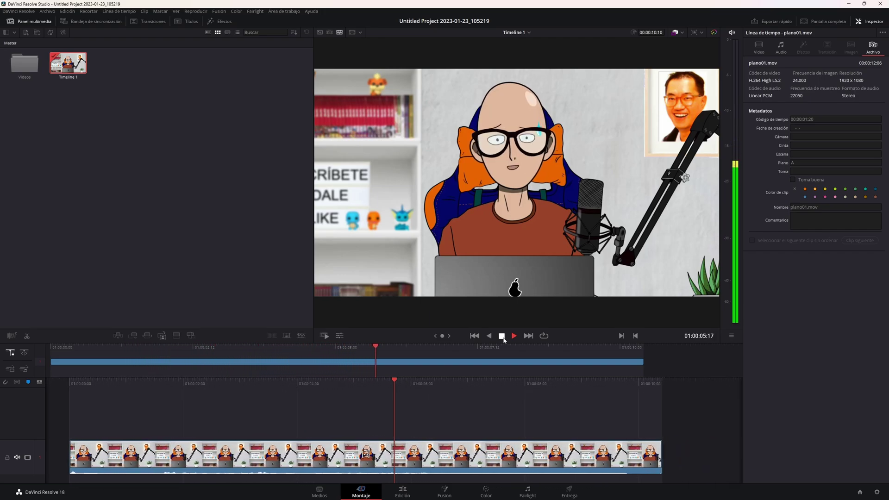
left_click(502, 336)
mouse_move(451, 387)
left_mouse_down()
mouse_move(570, 400)
mouse_move(519, 397)
mouse_move(682, 397)
left_mouse_up()
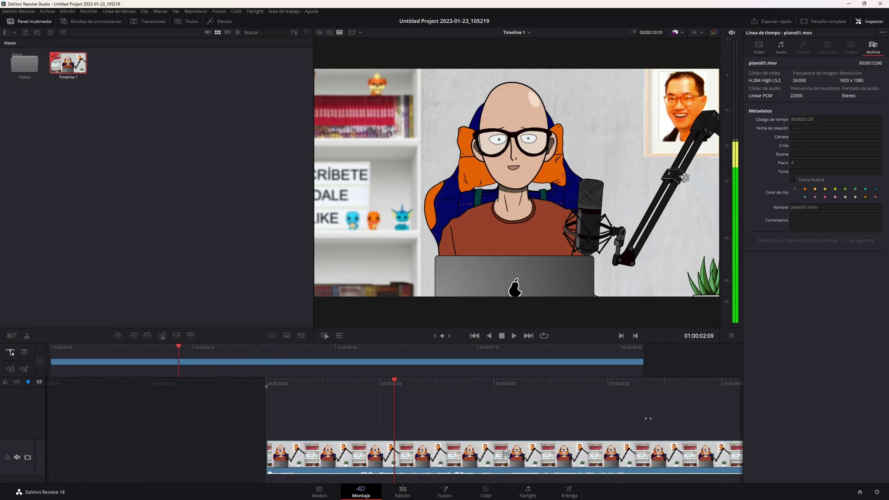
left_click(514, 336)
left_click(502, 336)
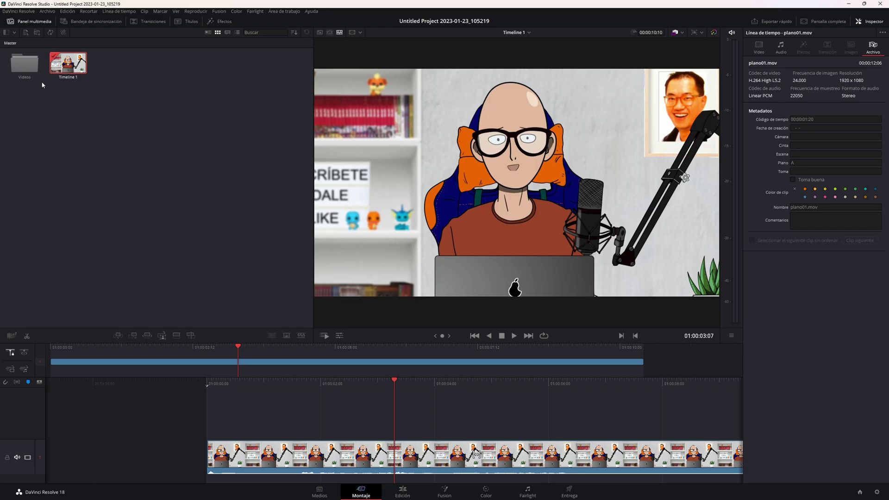
left_click(93, 22)
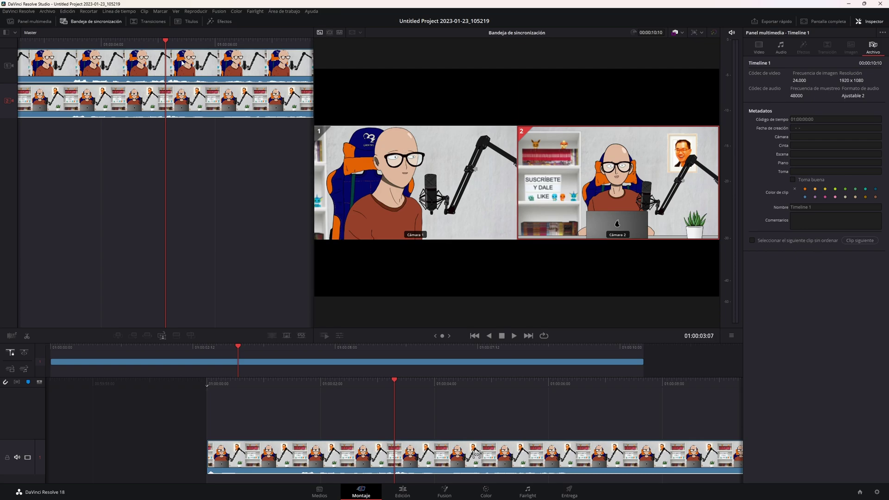
Load plano02.mov with an In point at 00:00:08:00 and drop only its video onto V2 above plano01.mov.
double_click(183, 62)
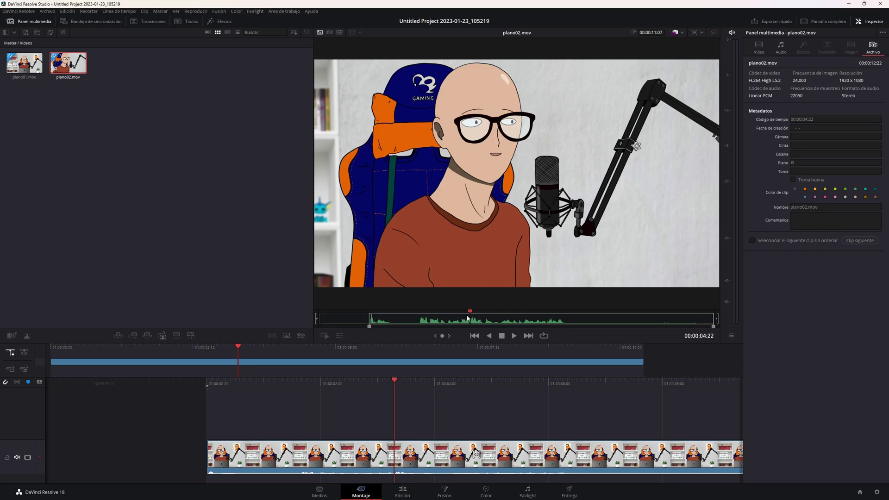
key("i")
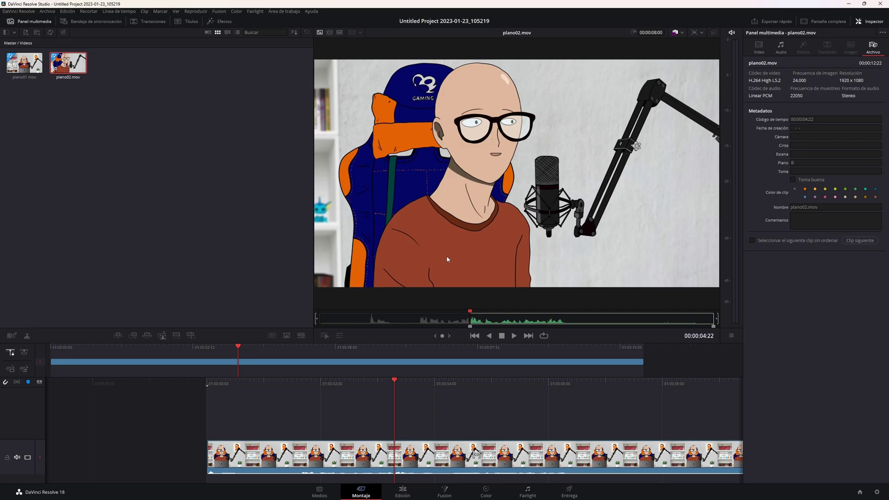
left_click(9, 371)
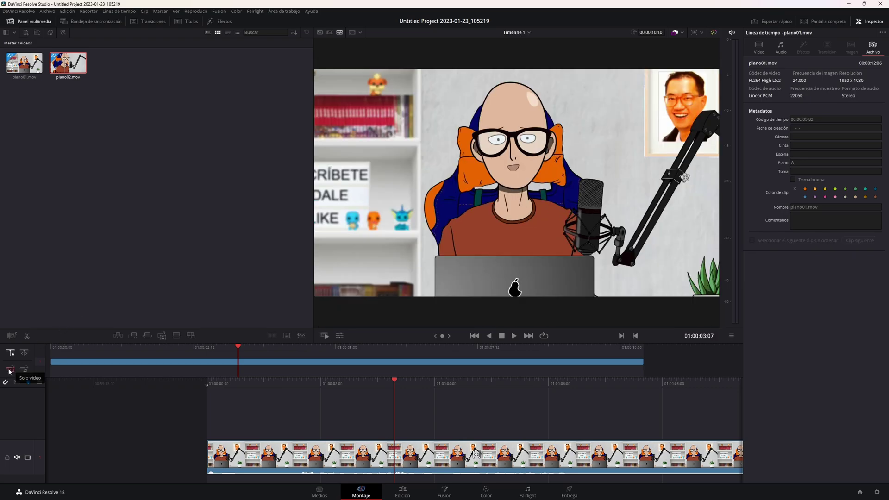
key("q")
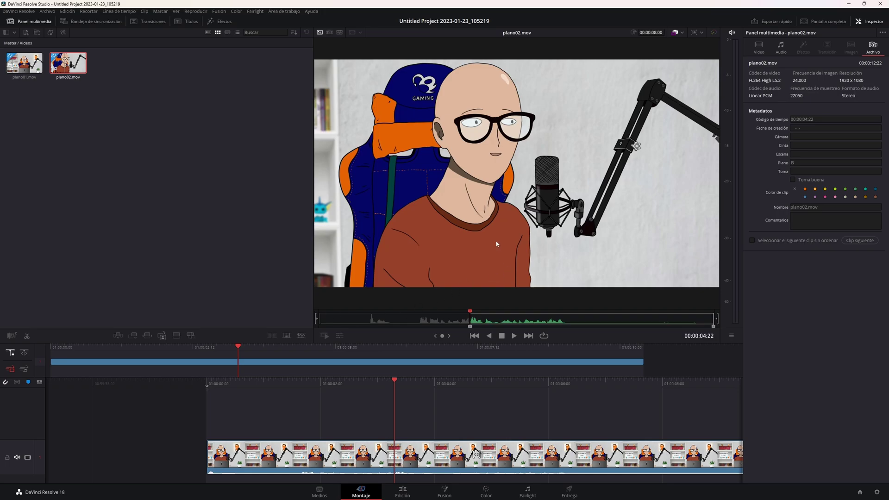
left_click_drag(497, 244, 396, 416)
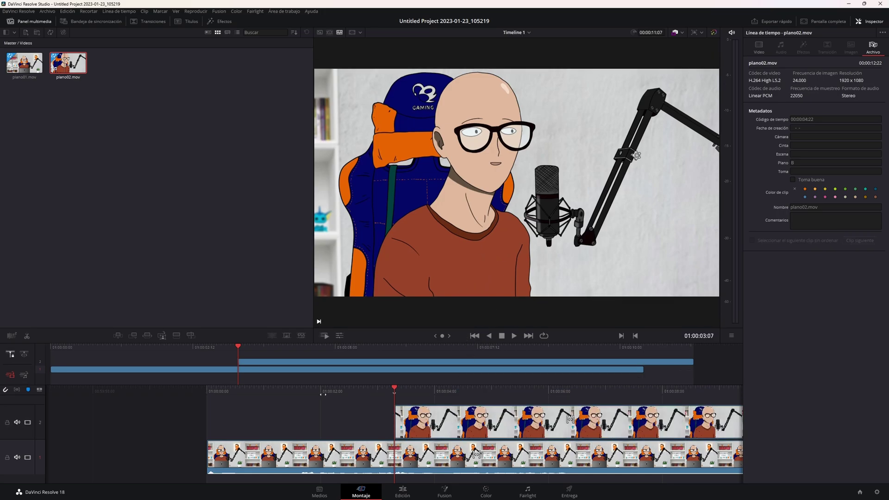
left_click_drag(315, 399, 503, 401)
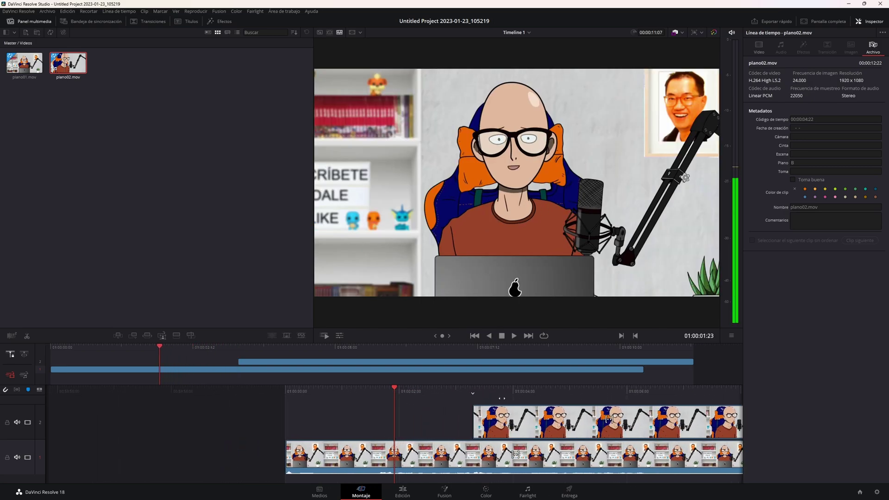
key("space")
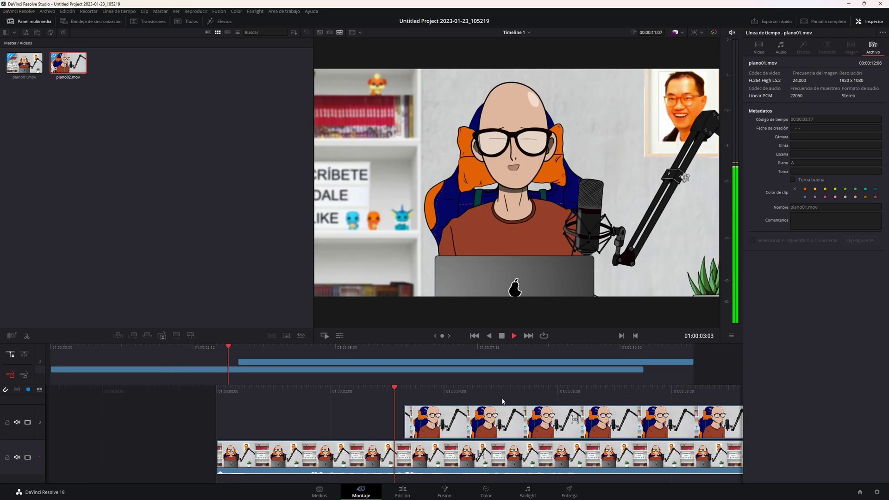
key("space")
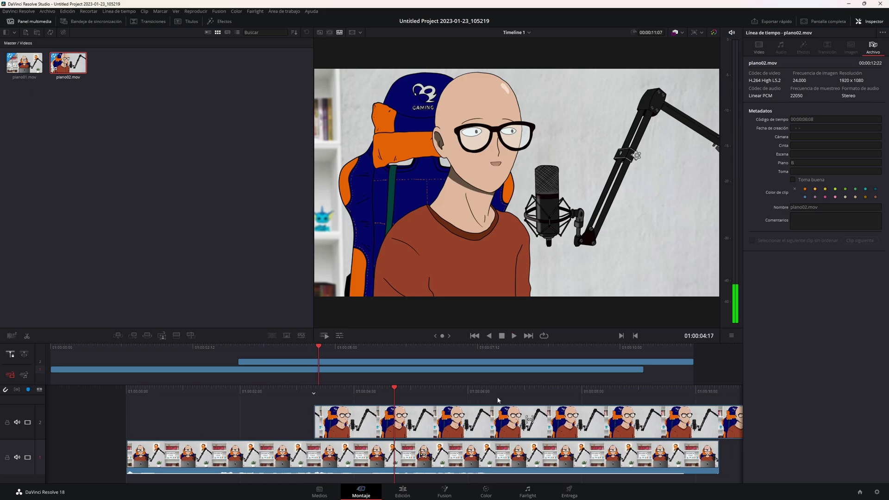
left_click_drag(423, 453, 321, 454)
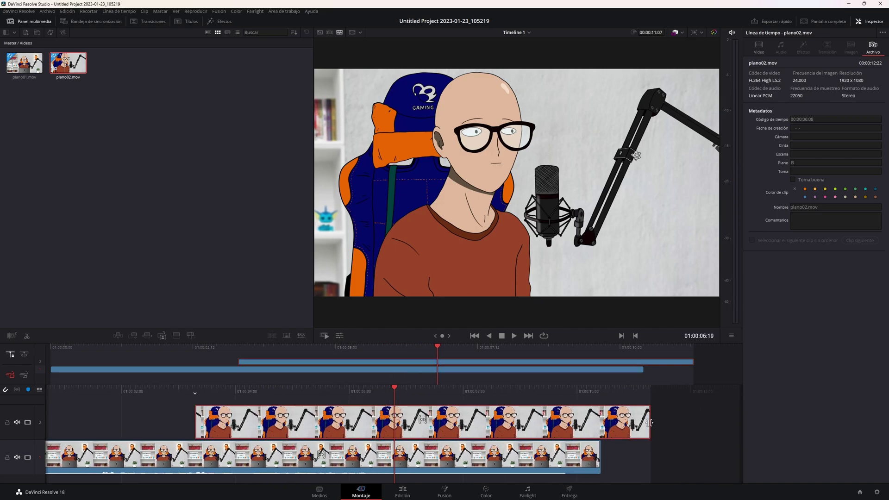
Cut about four seconds off the end of plano02.mov on V2 and play back to review the trim.
left_click_drag(649, 421, 395, 420)
key("j")
key("j")
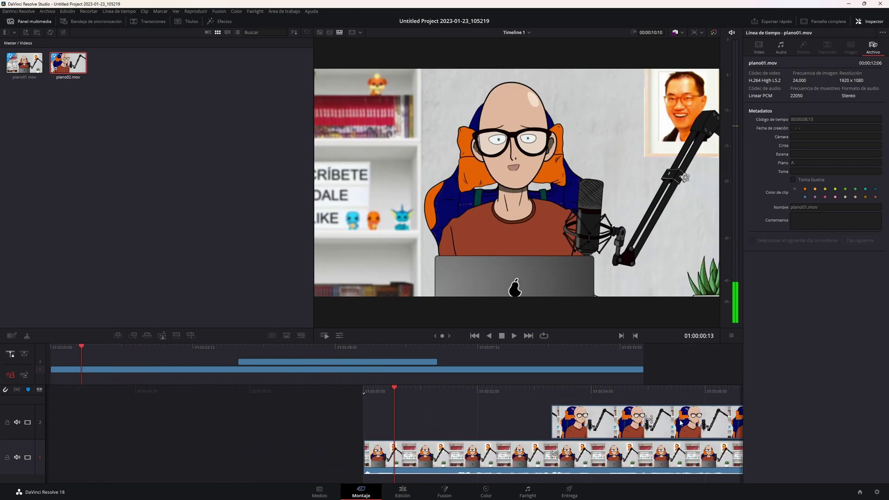
key("l")
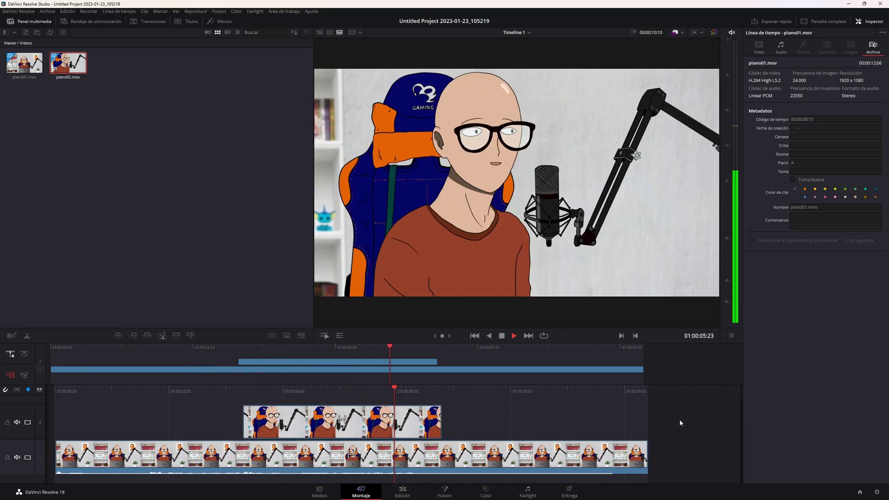
left_click(453, 394)
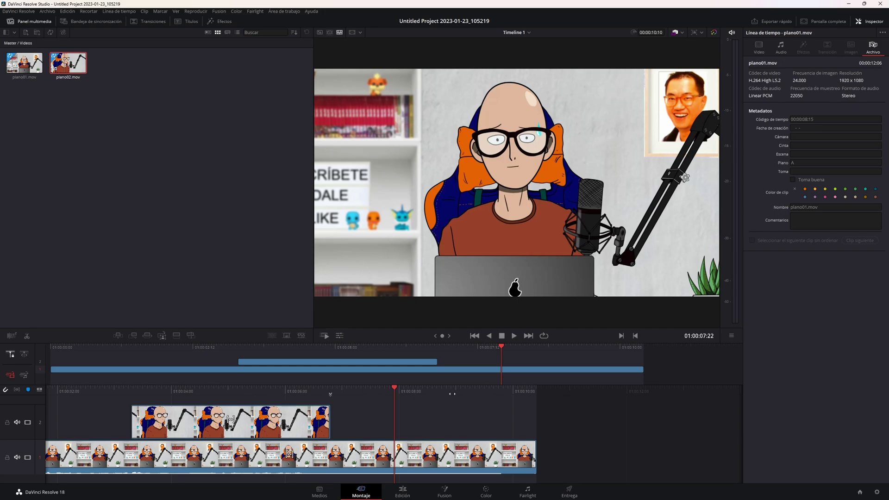